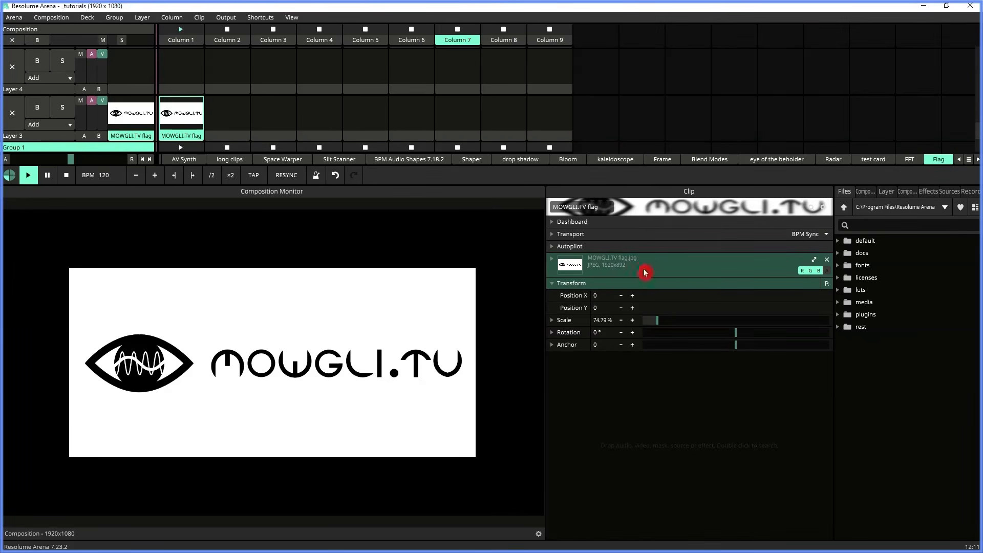
Find the Wave Warp effect, add it to the MOWGLI.TV flag clip, and collapse the clip's Transform settings.
click(927, 199)
text(wave)
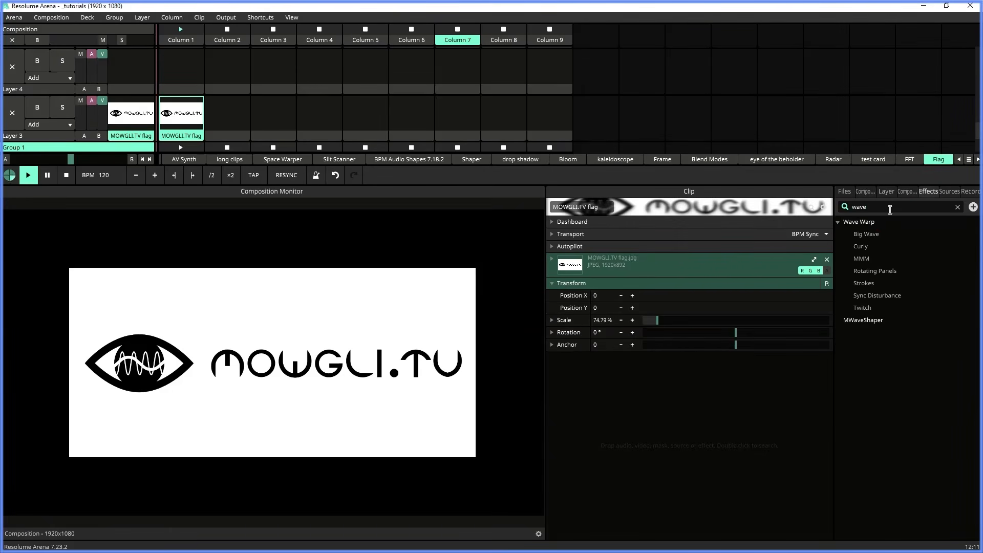
drag(865, 222, 192, 117)
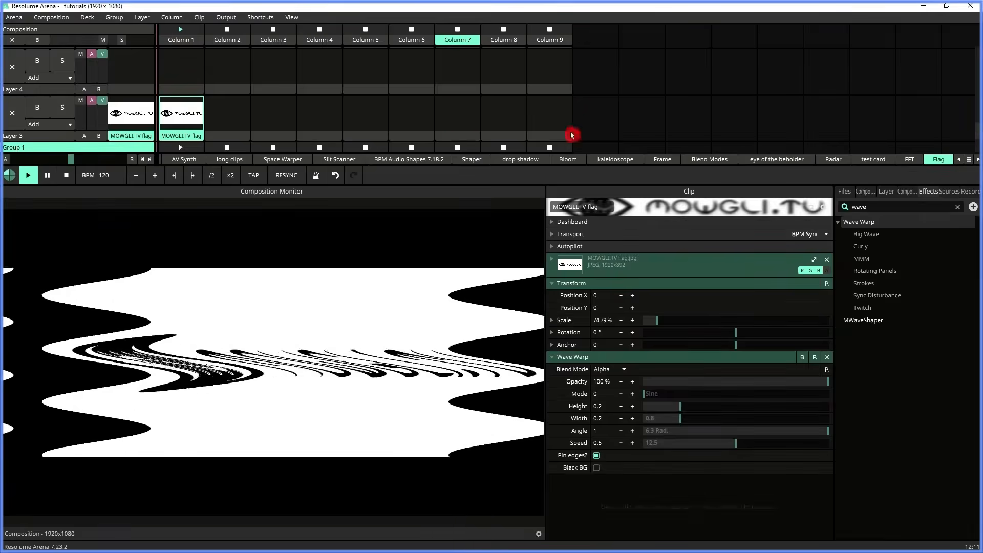
click(554, 283)
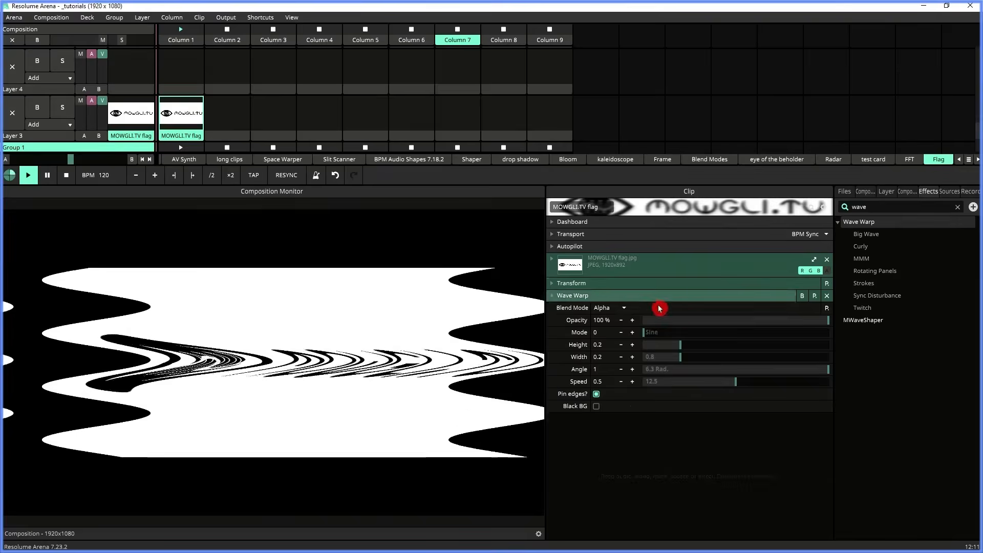
Set the Wave Warp height to 0.04, width to 0.02, angle to 0.85 and speed to 0.3.
drag(677, 348, 654, 355)
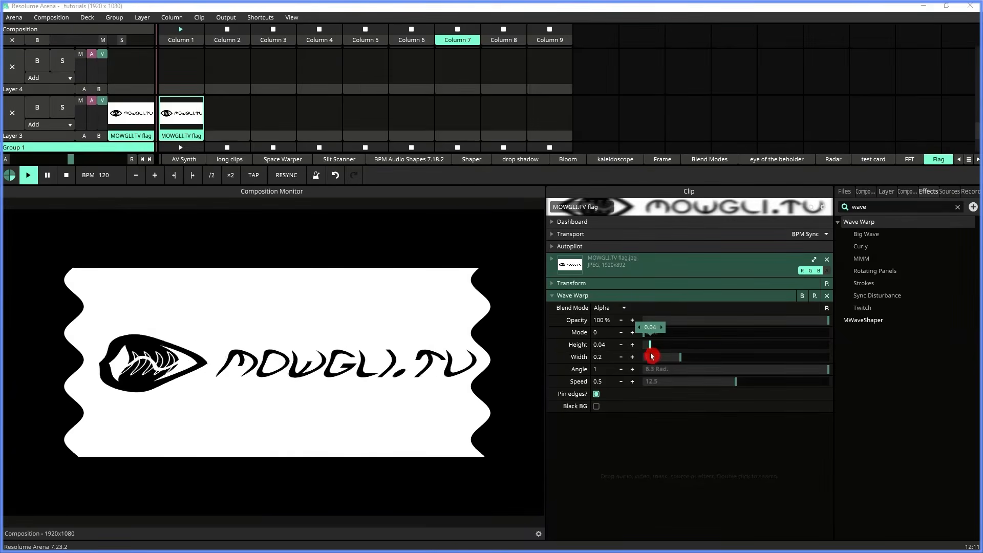
drag(681, 357, 667, 360)
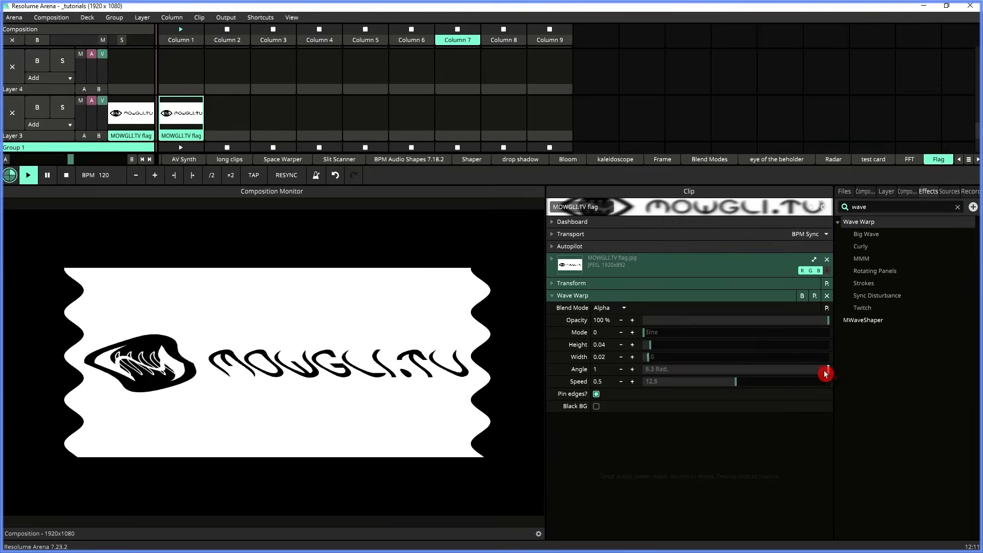
drag(825, 374, 805, 375)
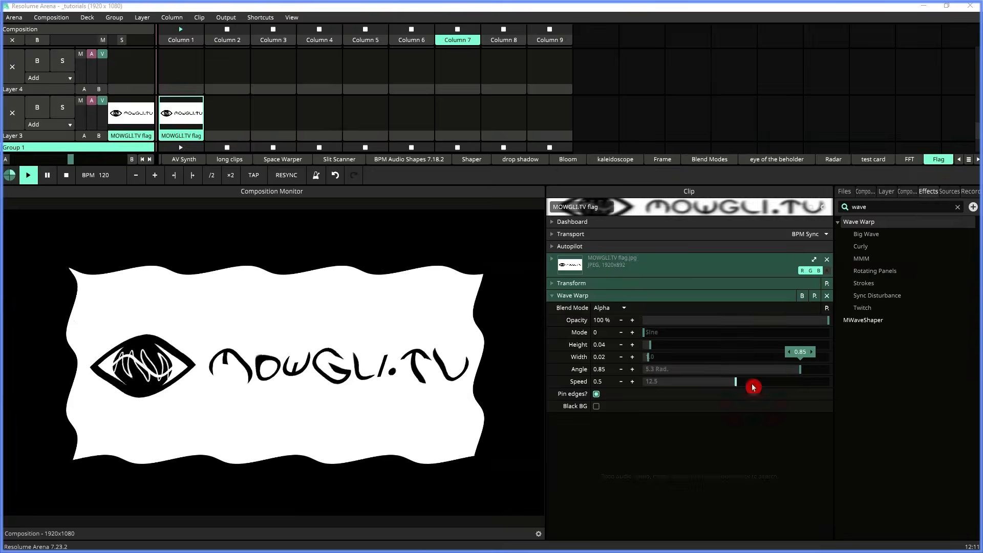
drag(735, 383, 686, 382)
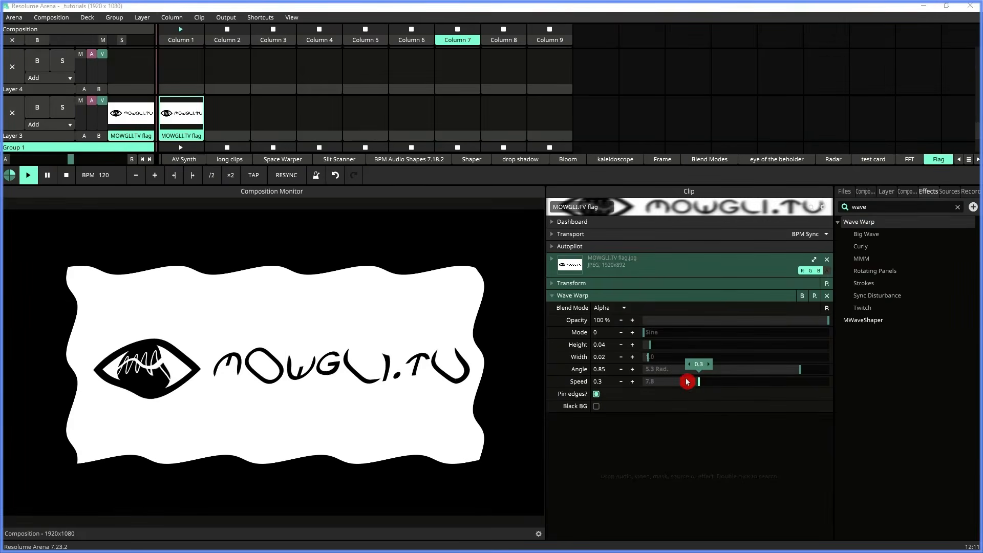
Lower the Wave Warp height and width to 0.01 each and turn off Pin edges.
click(645, 347)
mouse_move(648, 362)
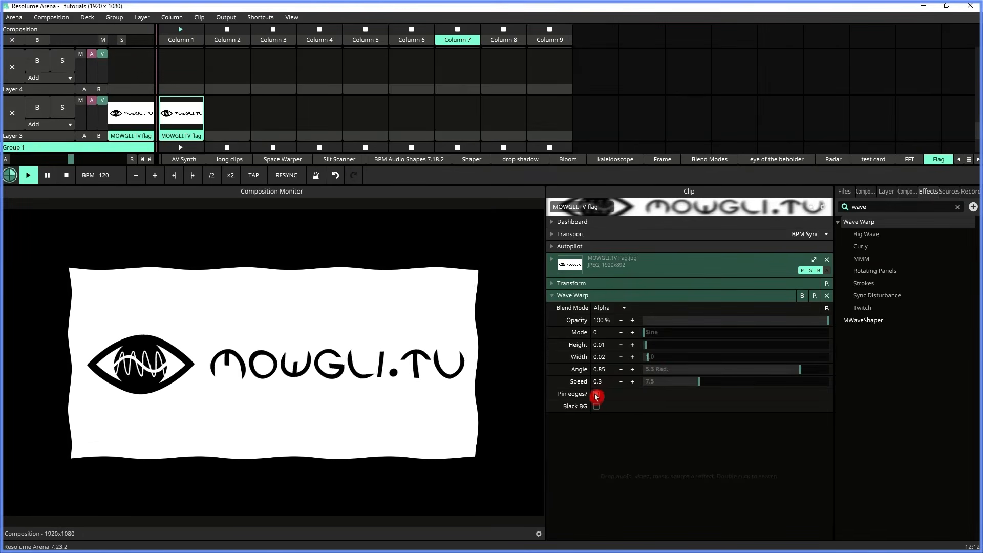
click(647, 361)
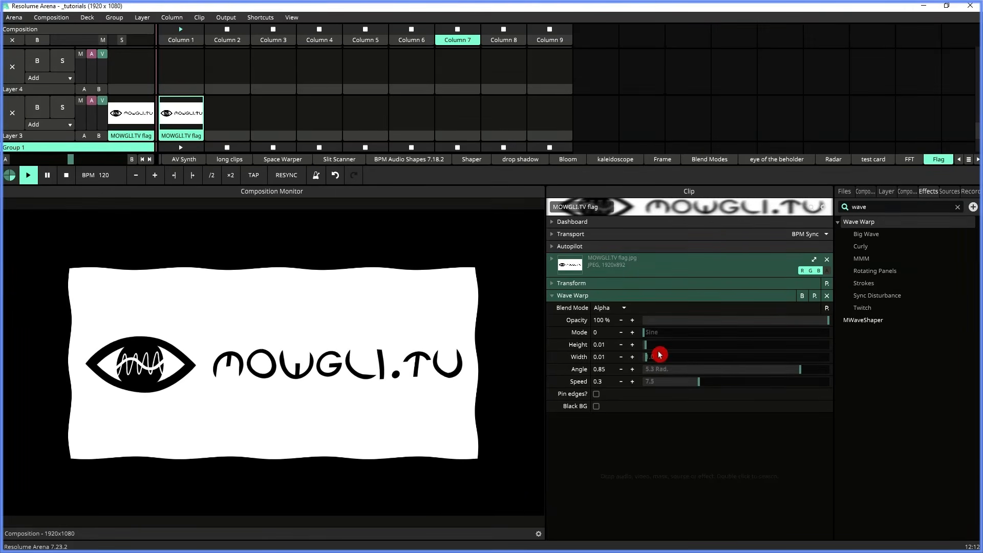
Add the Ripples effect below Wave Warp on the flag clip and collapse the Wave Warp settings.
double_click(891, 205)
text(ripples)
drag(853, 222, 694, 420)
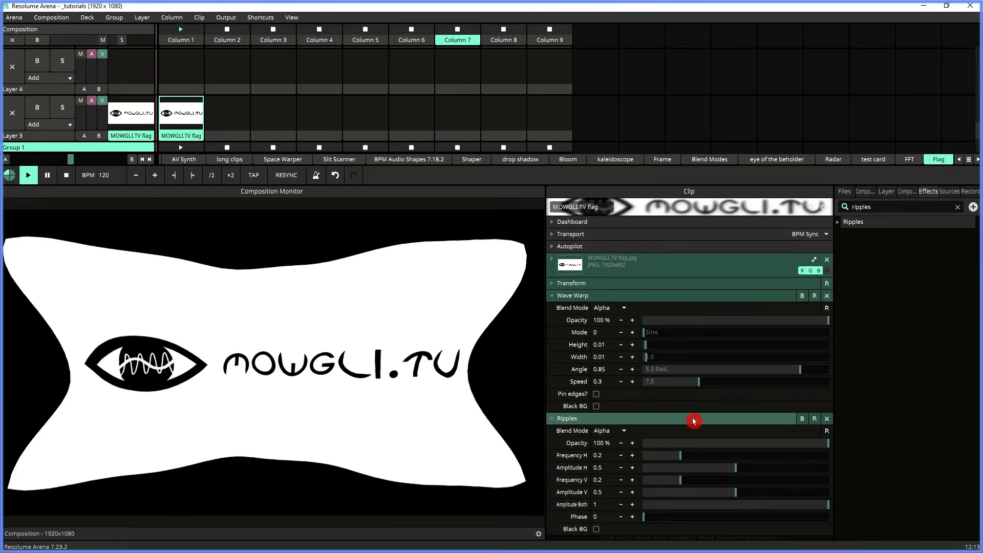
click(553, 296)
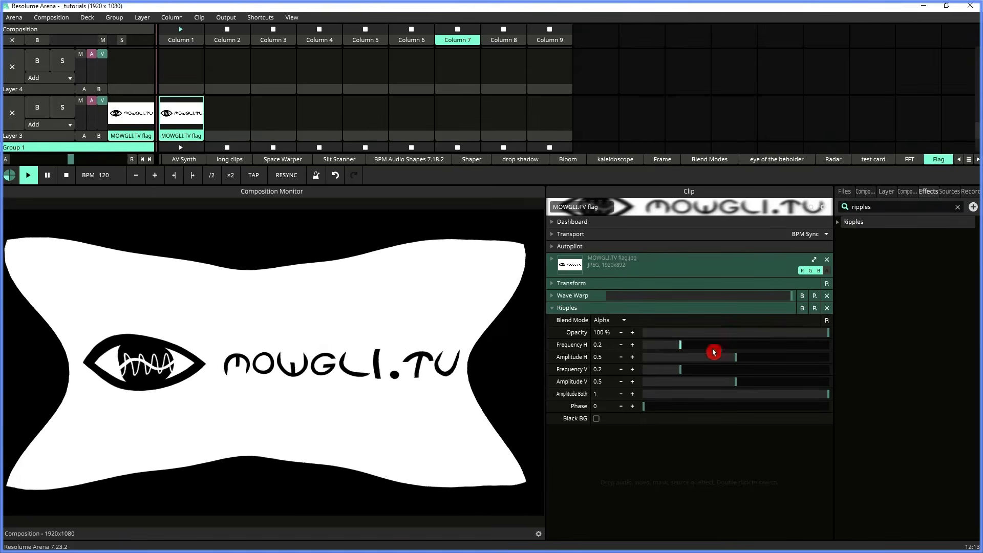
Set the Ripples Amplitude H to 0.05, Amplitude V to 0.04 and Phase to 0.27.
drag(732, 362, 653, 363)
drag(738, 385, 651, 391)
drag(646, 407, 693, 410)
Set the Ripples Frequency H to 0.09, Frequency V to 0.08 and Amplitude Both to 0.33.
drag(680, 347, 673, 354)
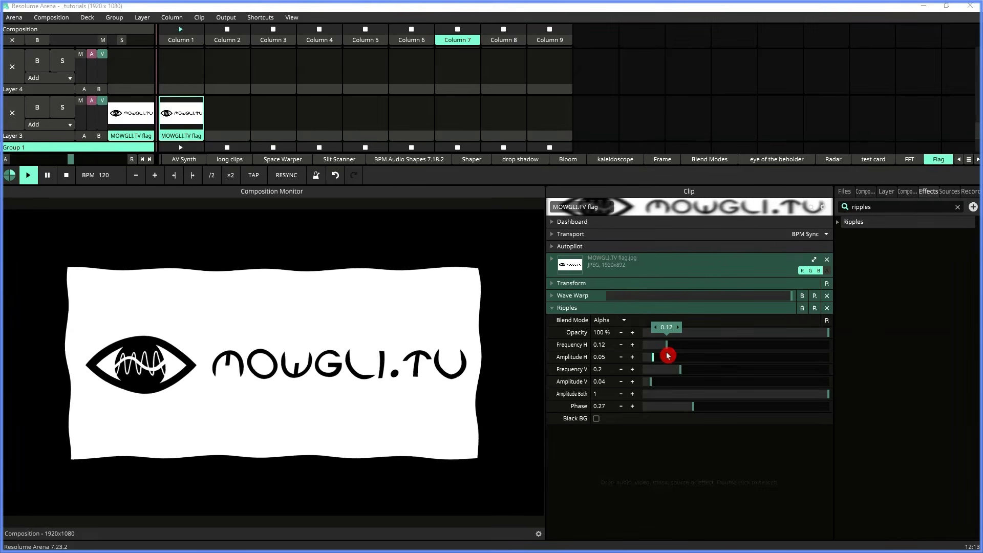
drag(668, 355, 663, 352)
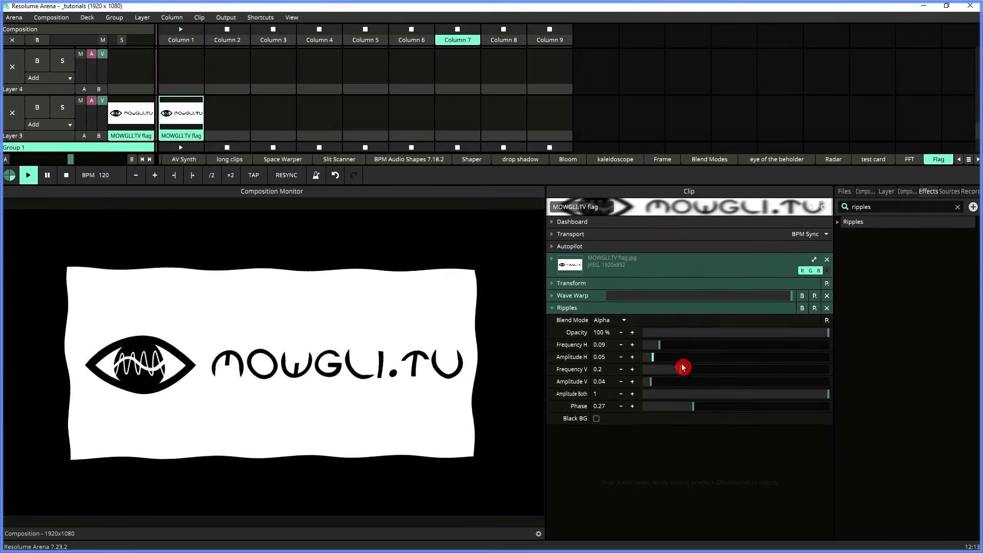
drag(682, 371, 659, 376)
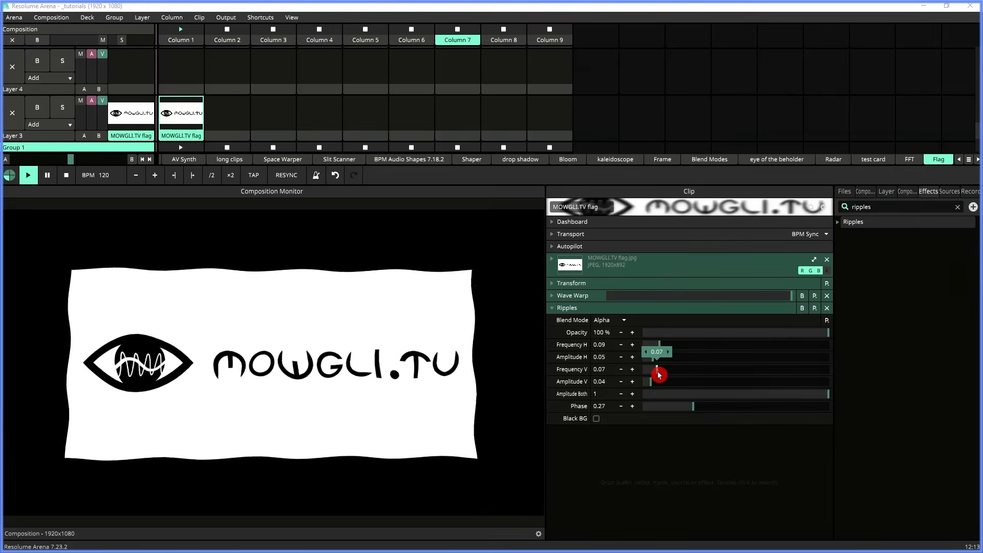
drag(819, 397, 713, 405)
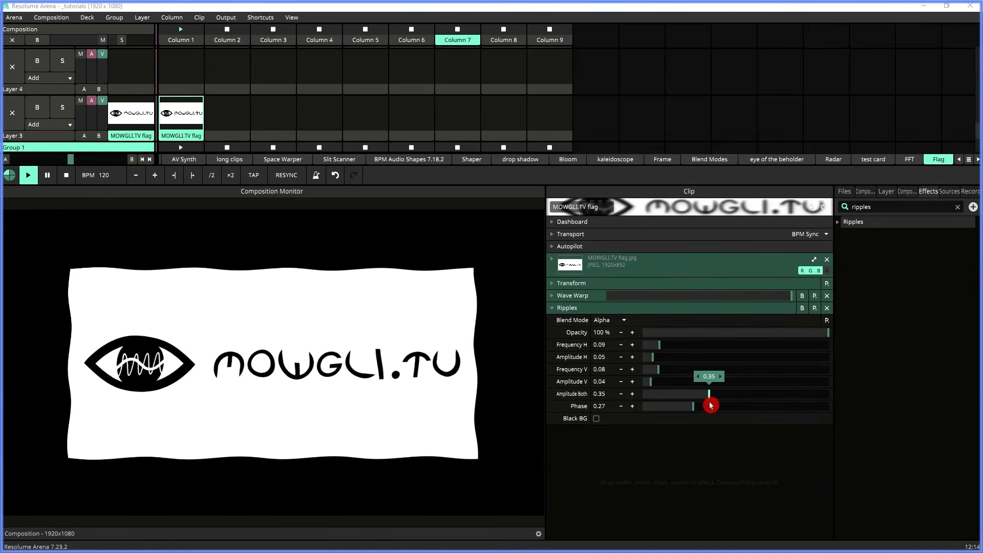
drag(710, 405, 707, 407)
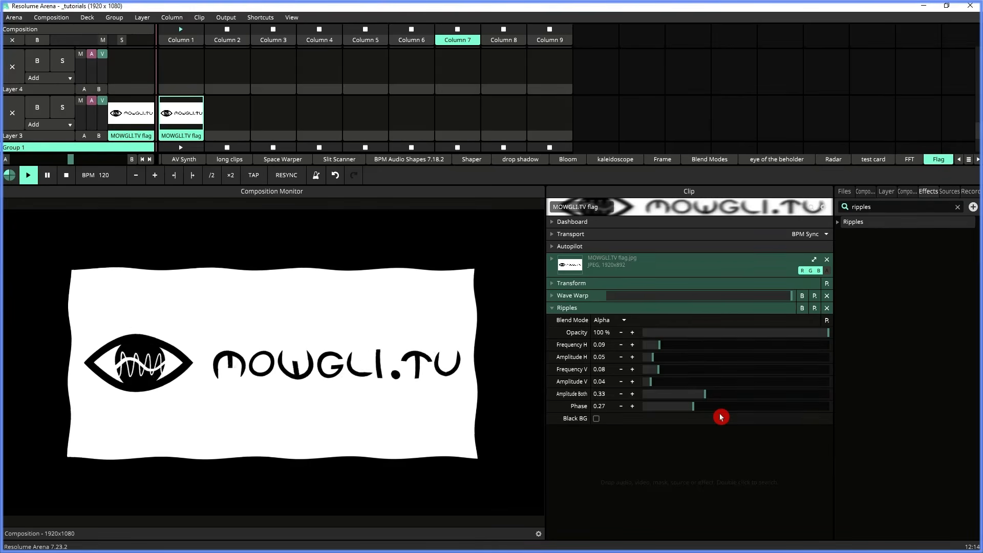
Collapse the Ripples settings, add the Vignette effect below them on the flag clip, and increase the vignette's size.
click(554, 308)
double_click(884, 206)
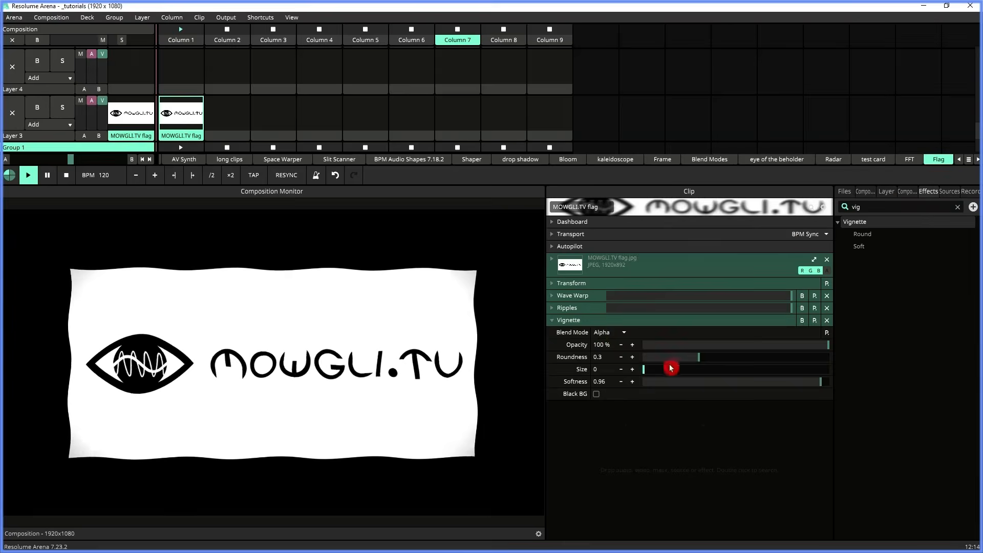
drag(670, 369, 696, 369)
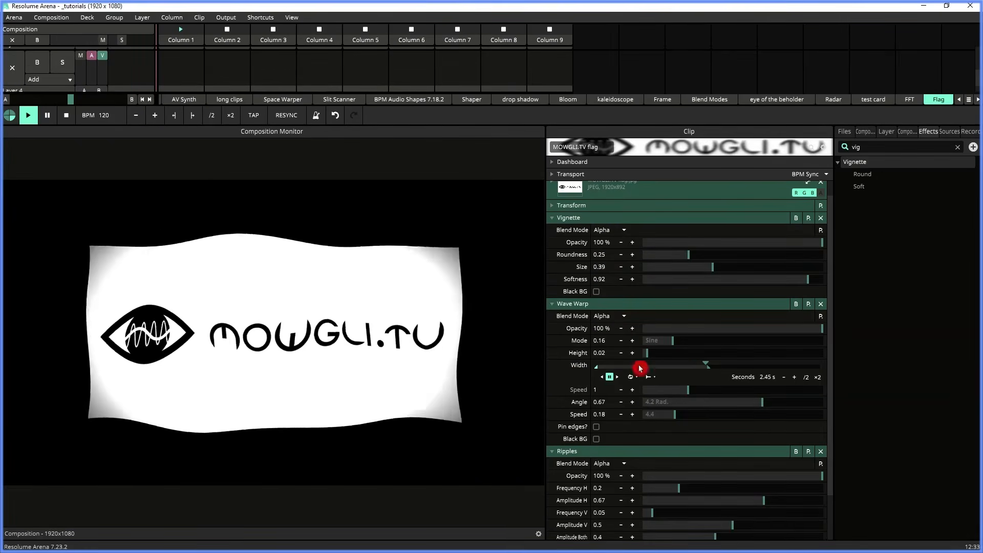
scroll(723, 382, down, 2)
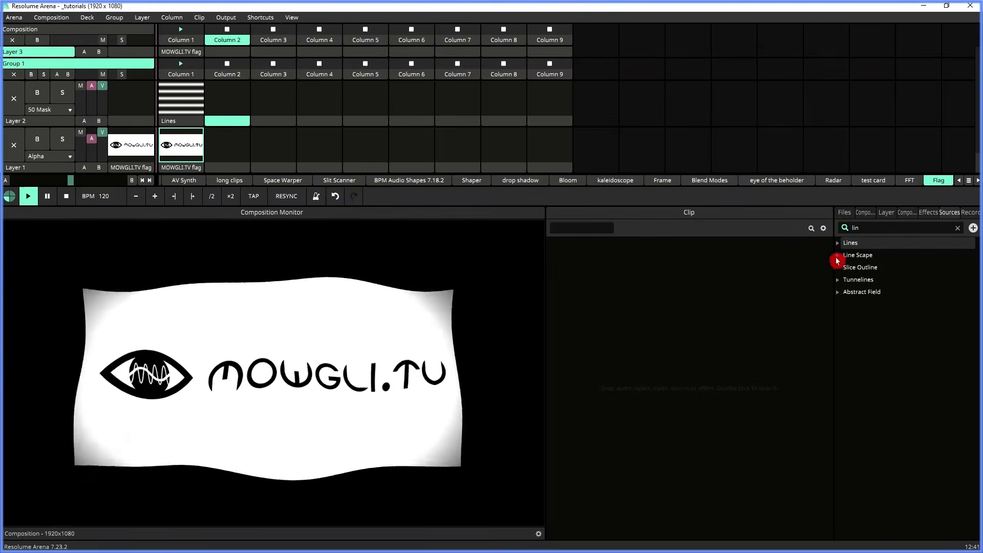
Trigger the Lines source clip in the first column of Layer 2, keeping the layer's blend mode at 50 Mask.
mouse_move(845, 251)
mouse_down()
mouse_move(274, 125)
mouse_move(182, 125)
mouse_up()
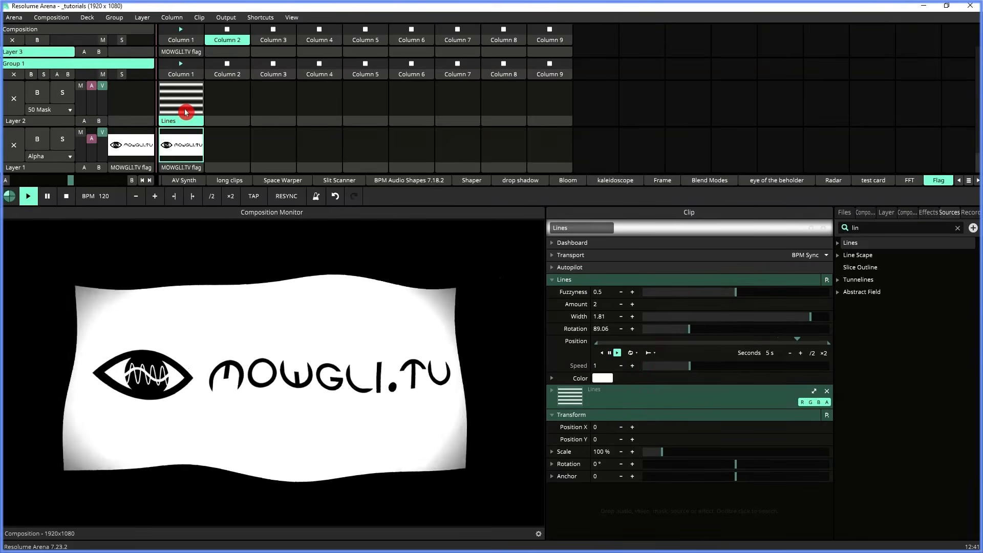
click(66, 111)
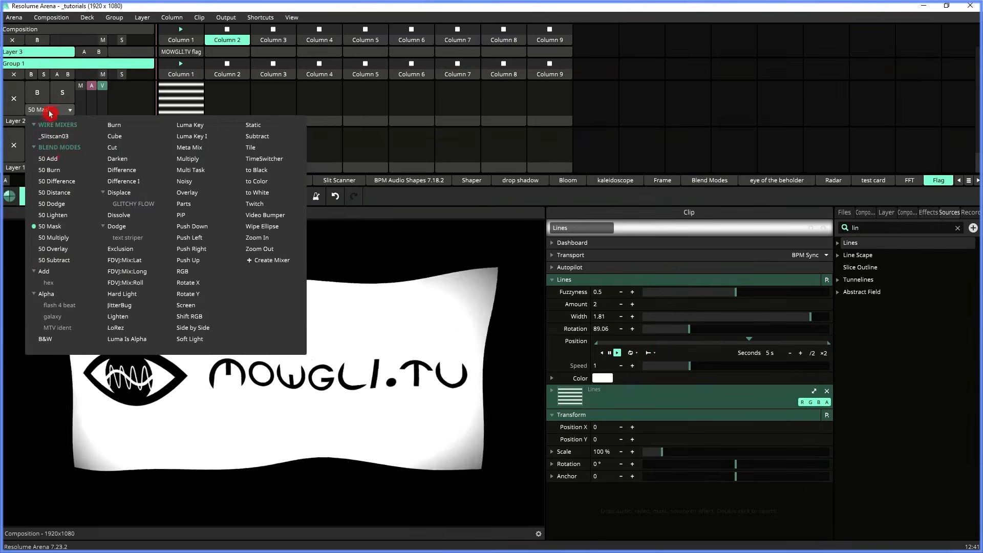
click(50, 110)
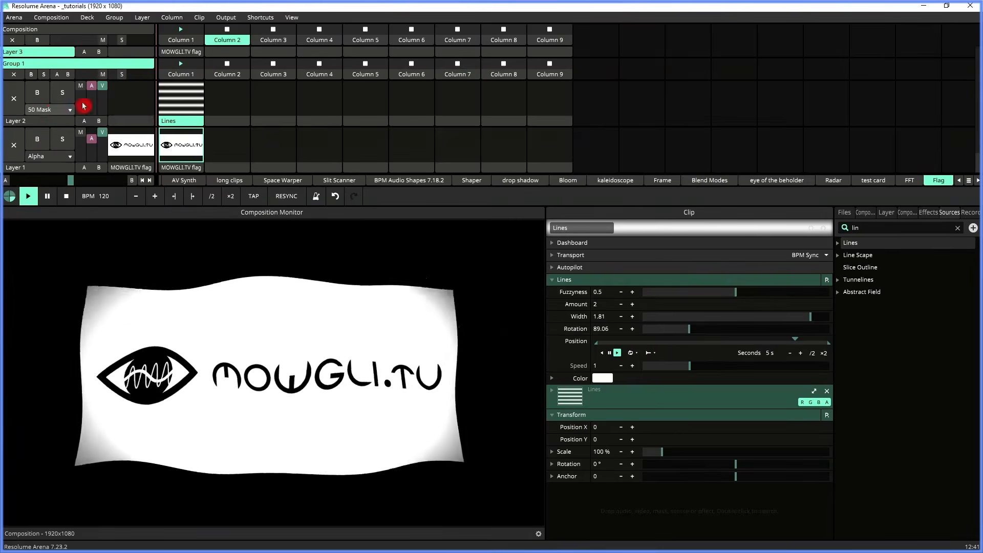
click(188, 97)
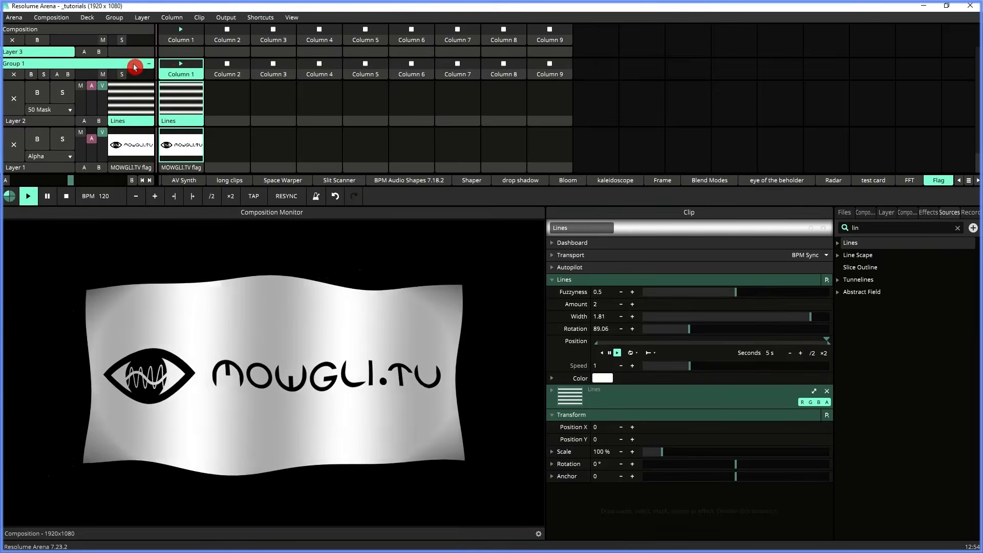
Collapse Group 1 to hide its layers and expand it again.
click(149, 65)
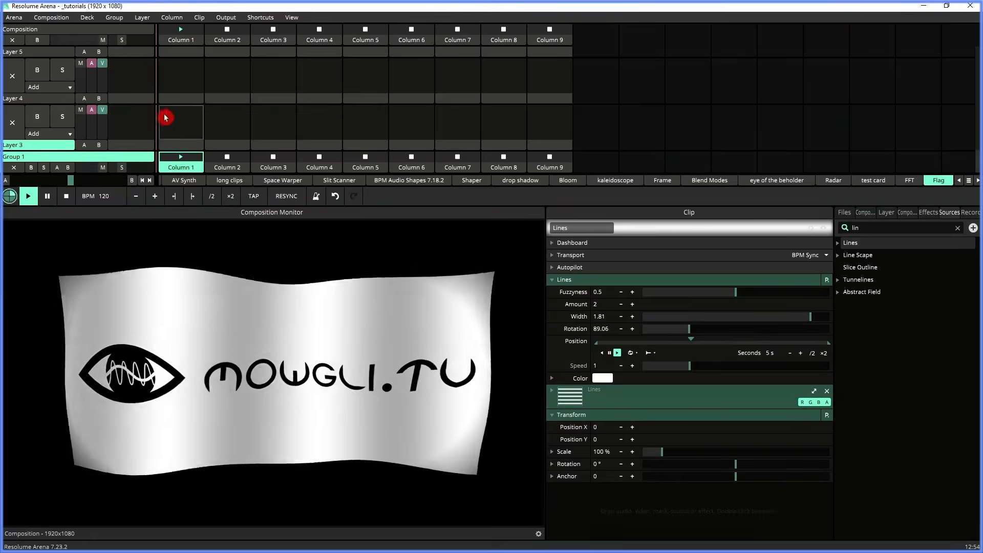
click(149, 159)
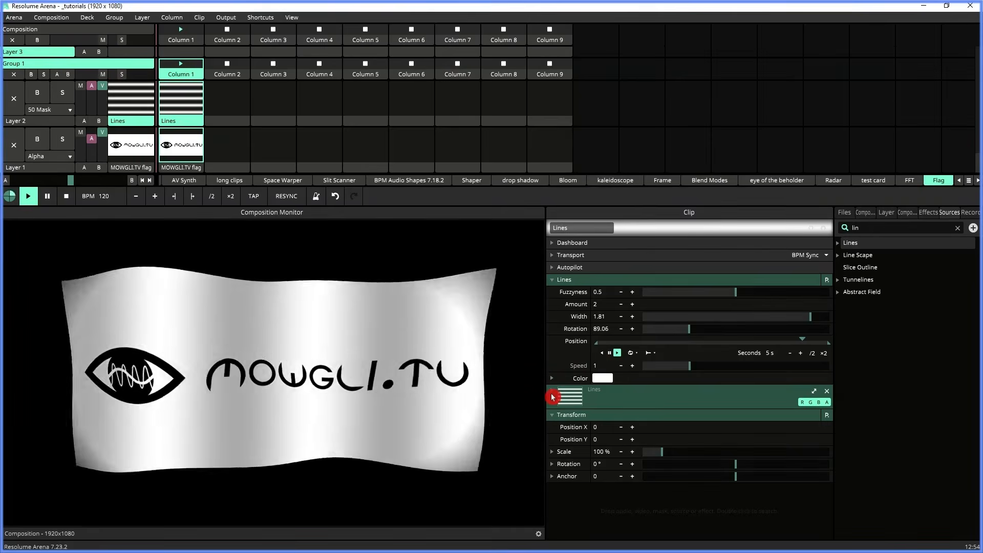
Expand the Lines clip's video settings and set the Lines rotation to 87.76 and width to 1.64.
click(553, 396)
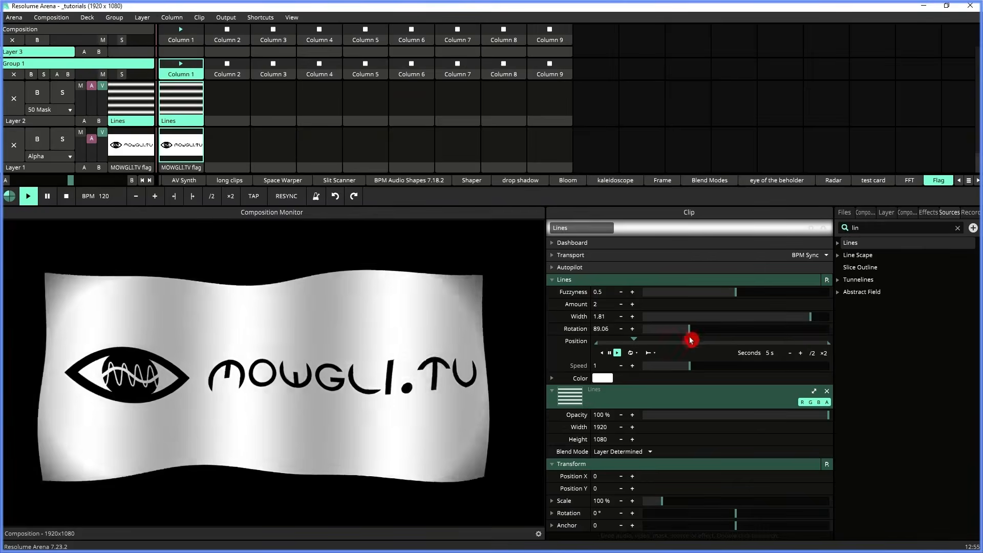
mouse_move(690, 331)
mouse_down()
mouse_move(719, 334)
mouse_move(681, 336)
mouse_move(690, 338)
mouse_up()
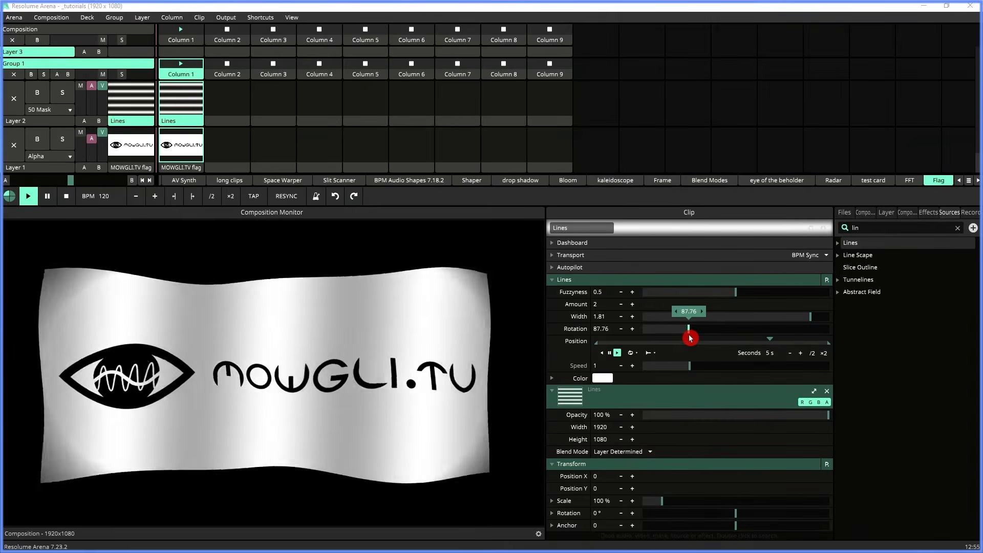
mouse_move(811, 316)
mouse_down()
mouse_move(777, 320)
mouse_move(797, 323)
mouse_up()
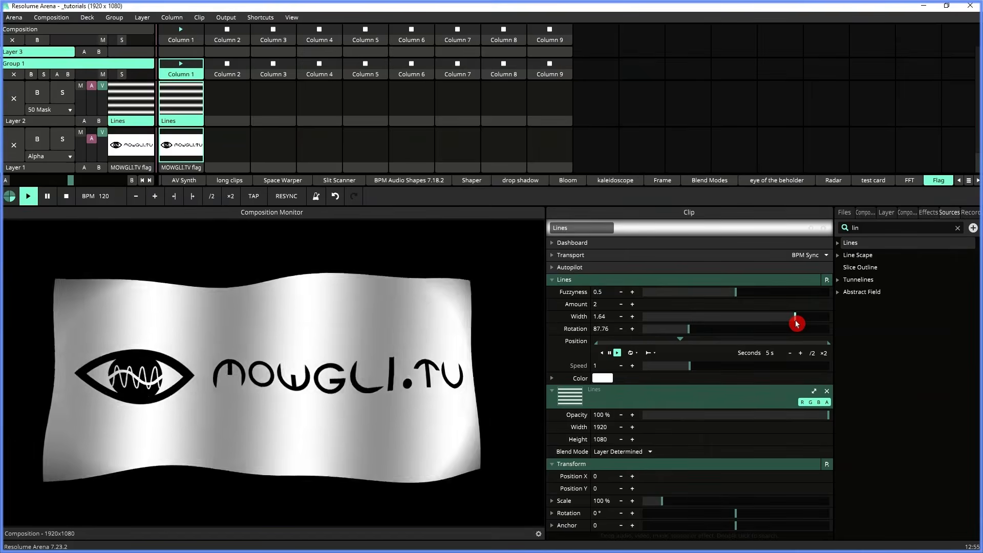